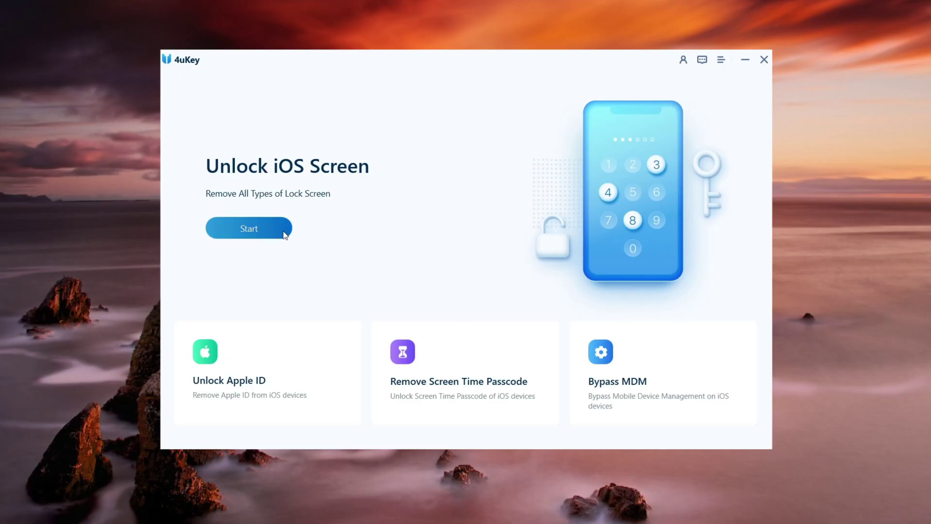
# Remove the iPad Pro 11's screen lock in 4uKey after downloading its iPadOS 16.1 firmware
pyautogui.click(278, 231)
pyautogui.click(277, 224)
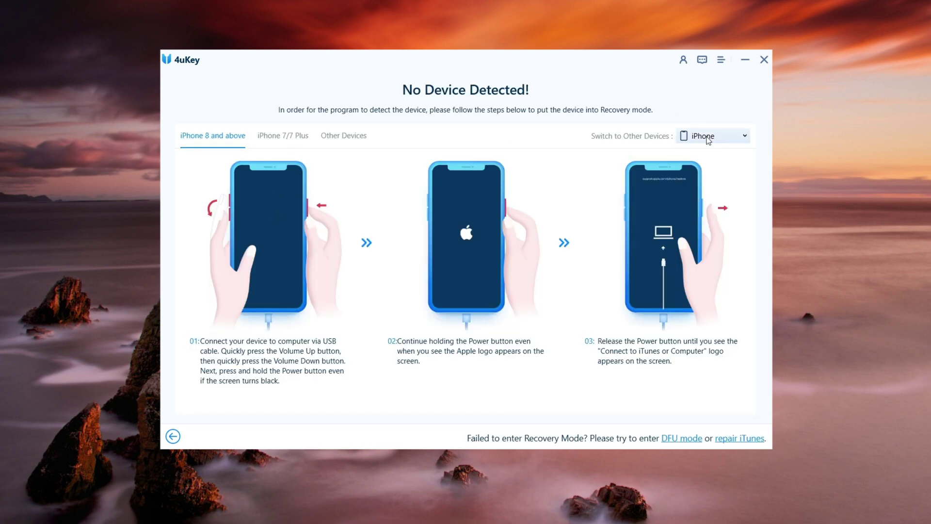
pyautogui.click(698, 166)
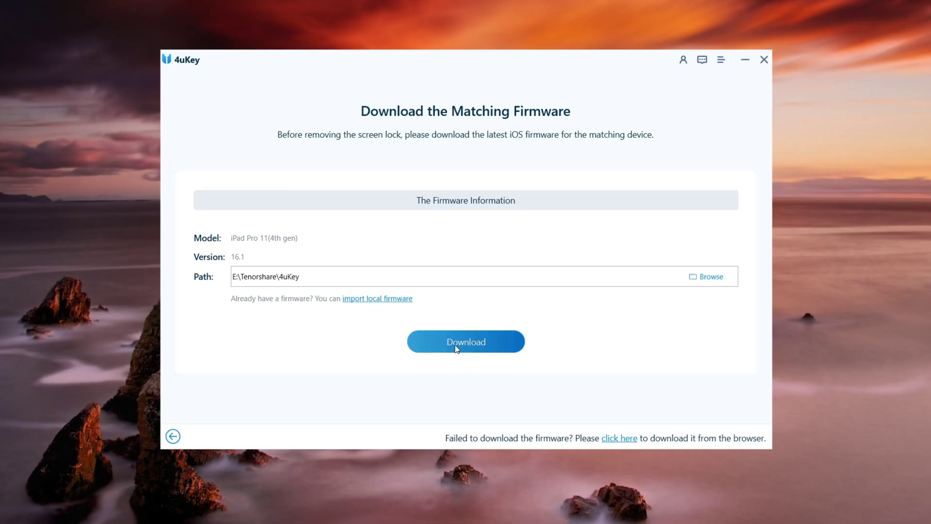
pyautogui.click(456, 347)
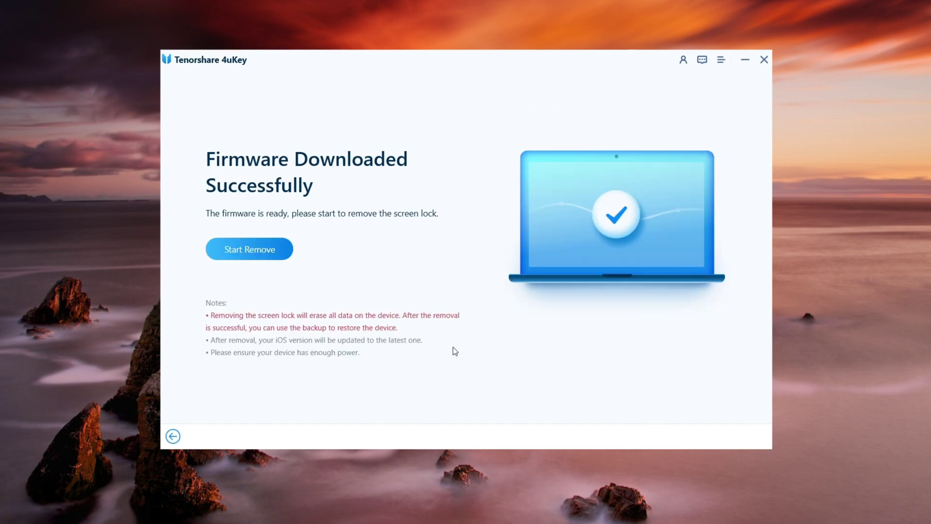
pyautogui.click(288, 256)
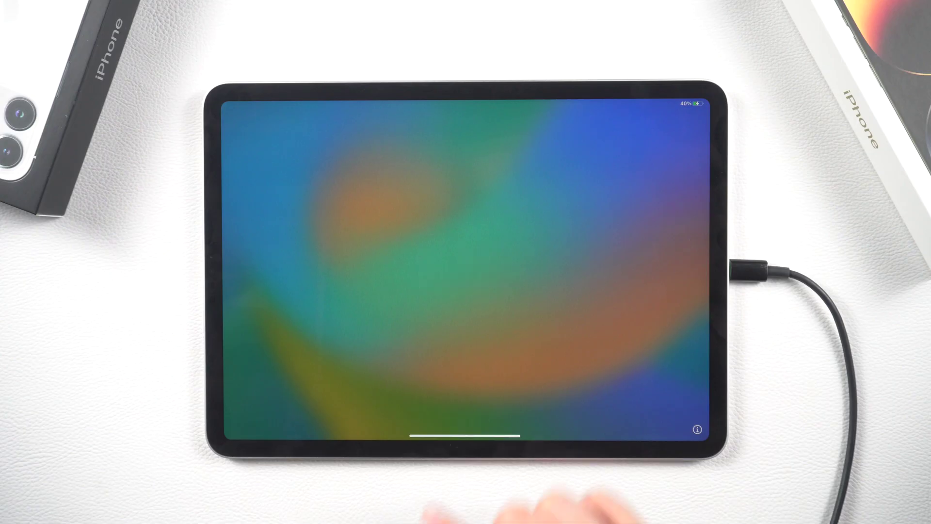
# Swipe past the hello screen, choose English, and finish setup to the home screen
pyautogui.moveTo(502, 435); pyautogui.dragTo(520, 313)
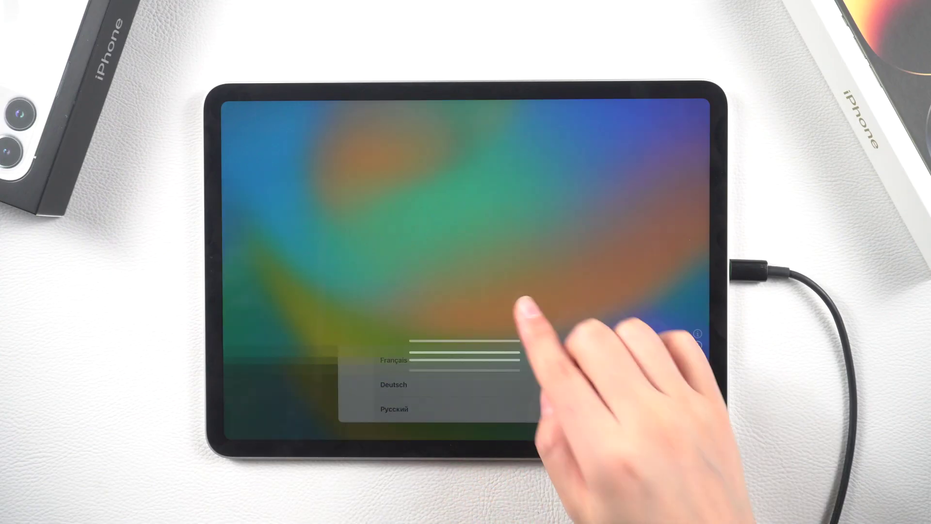
pyautogui.click(545, 264)
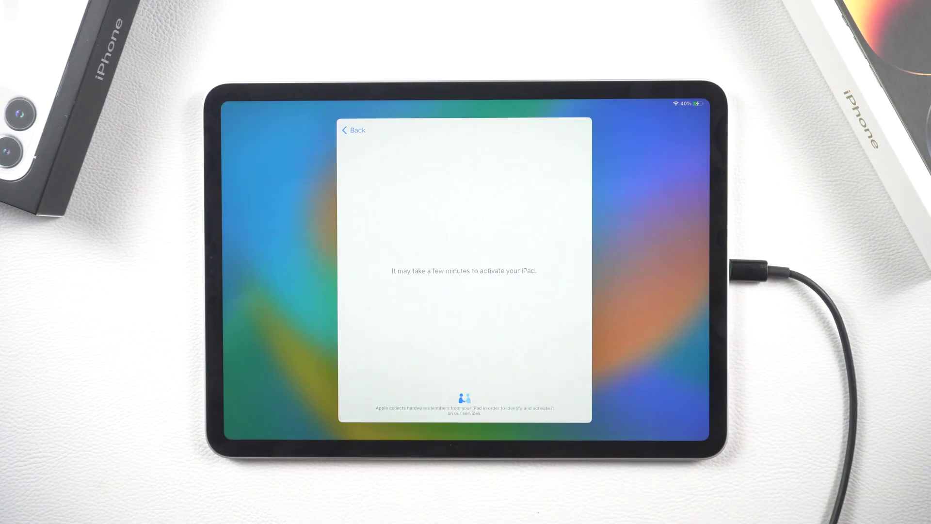
pyautogui.click(494, 376)
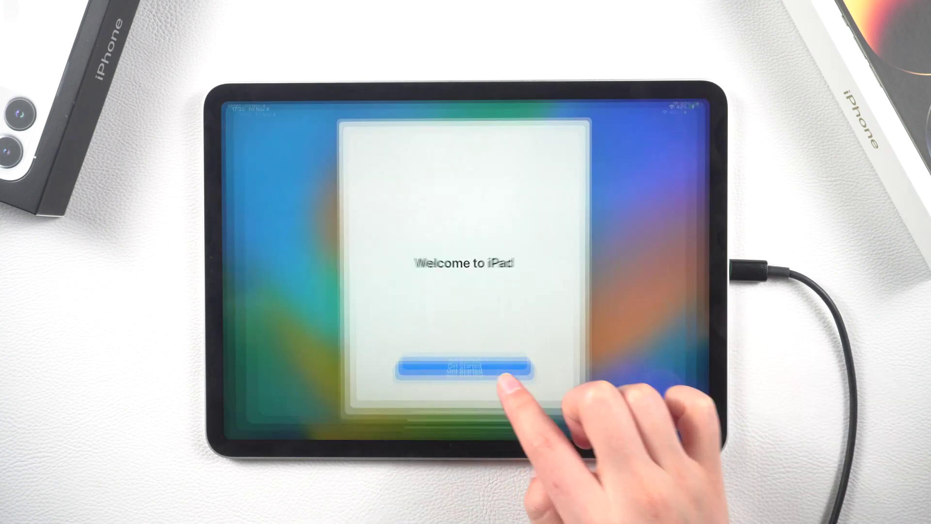
pyautogui.moveTo(495, 437); pyautogui.dragTo(499, 368)
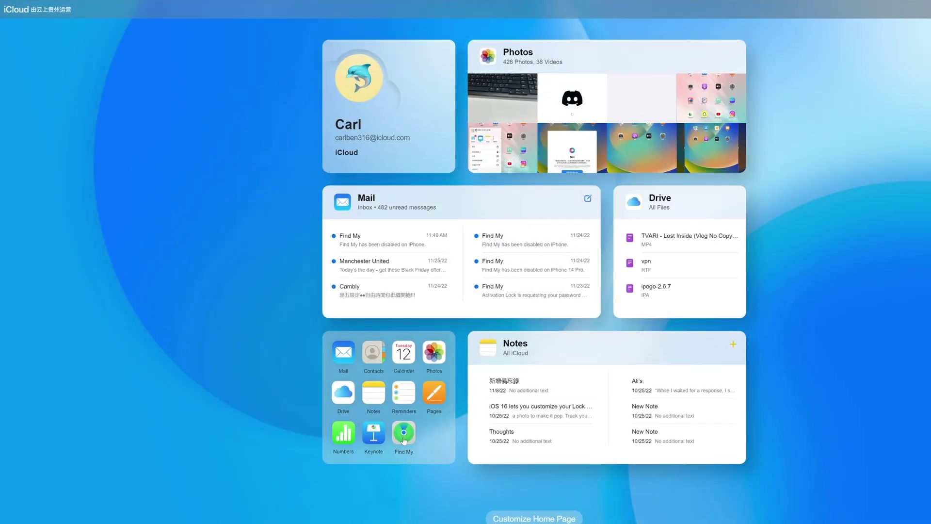
# Erase 'iPad pro 4' from iCloud Find Devices without a phone number, then acknowledge the notice
pyautogui.click(404, 437)
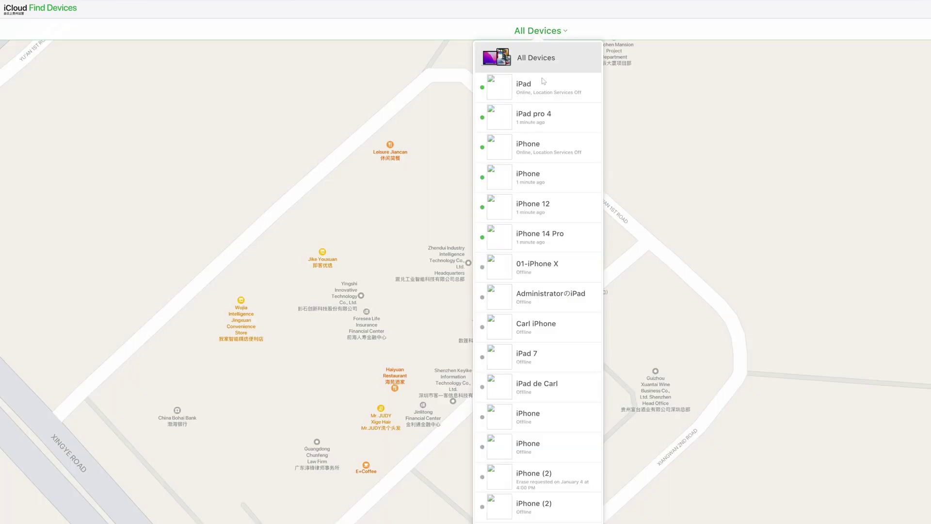
pyautogui.click(534, 116)
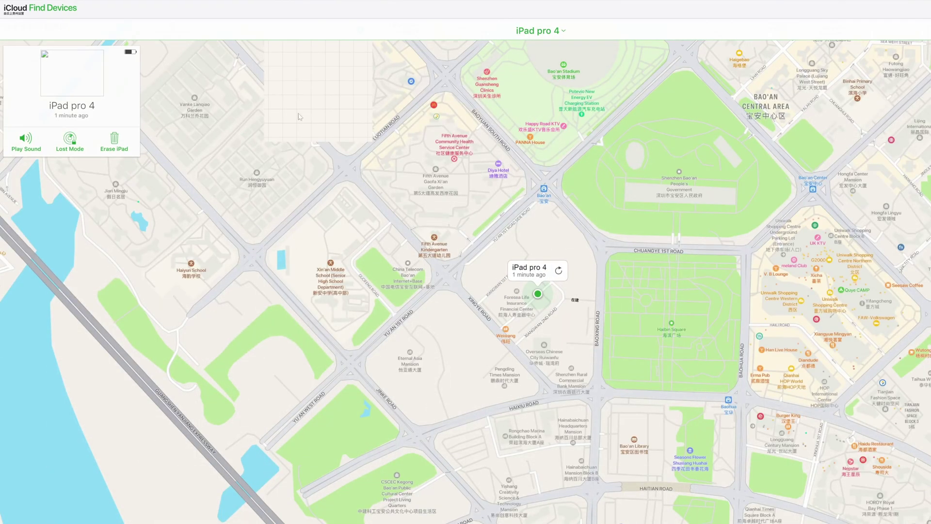
pyautogui.click(116, 142)
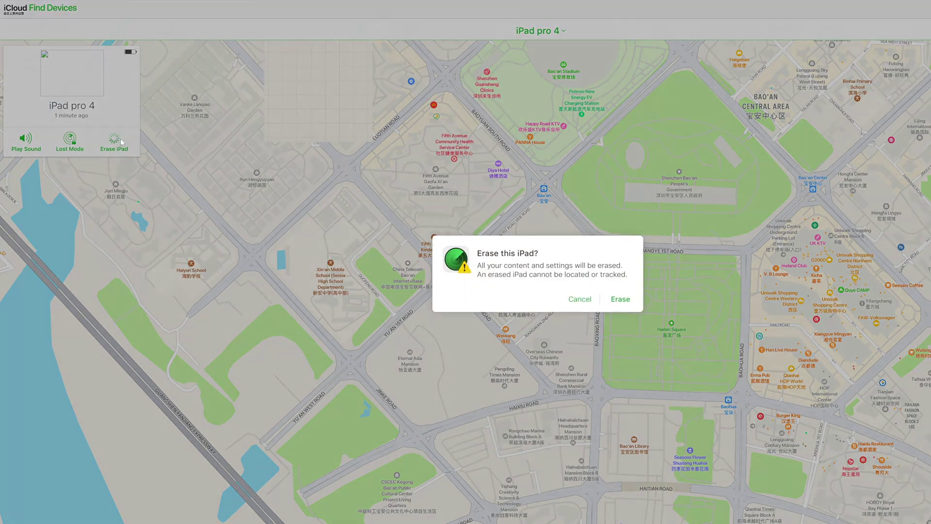
pyautogui.click(618, 298)
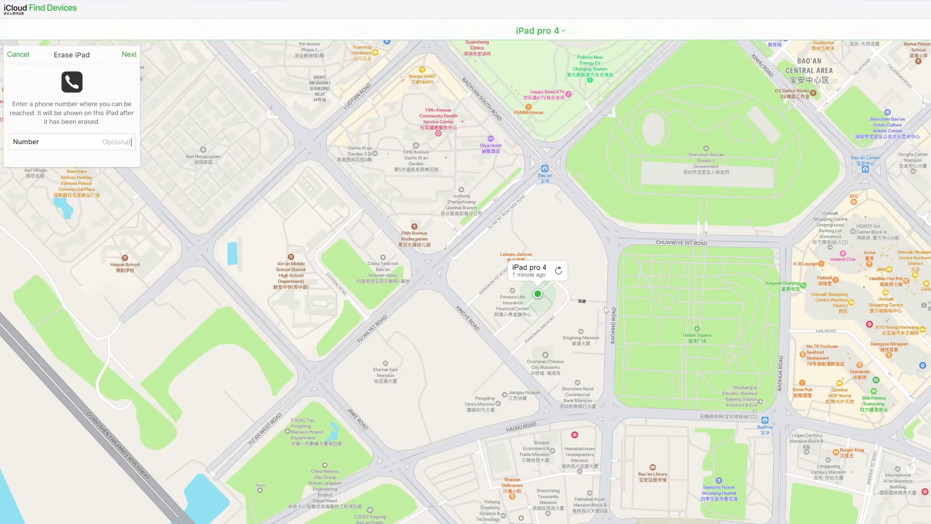
pyautogui.press('Return')
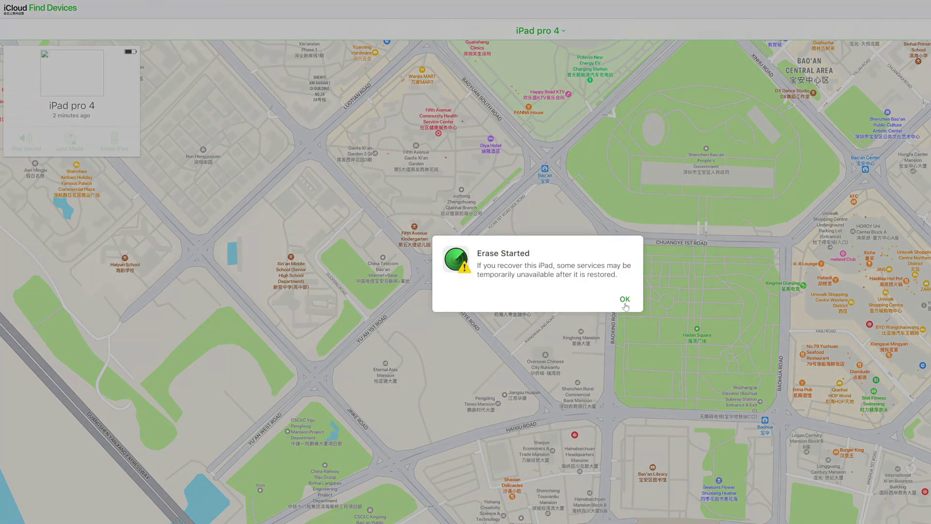
pyautogui.click(622, 299)
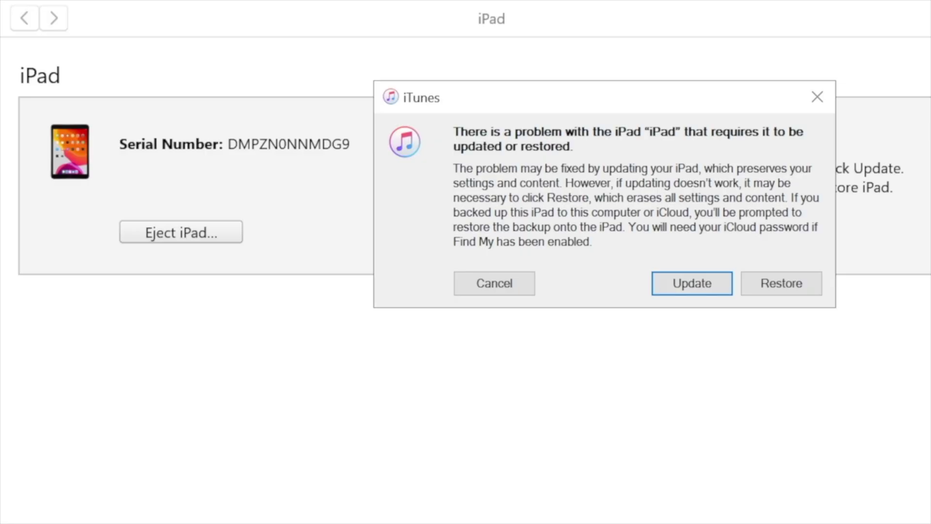
# Start the iTunes Restore and Update, then check the 4.19 GB iPad software download
pyautogui.click(800, 290)
pyautogui.click(676, 272)
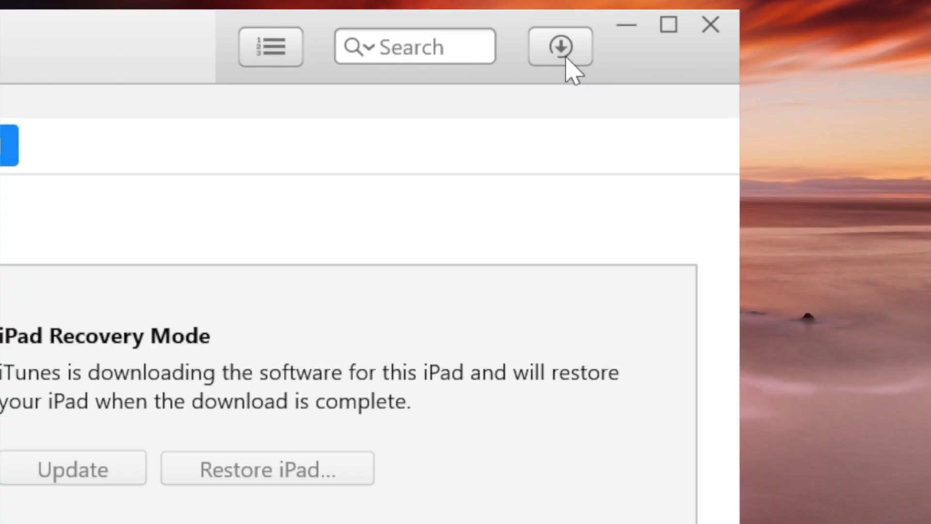
pyautogui.click(567, 57)
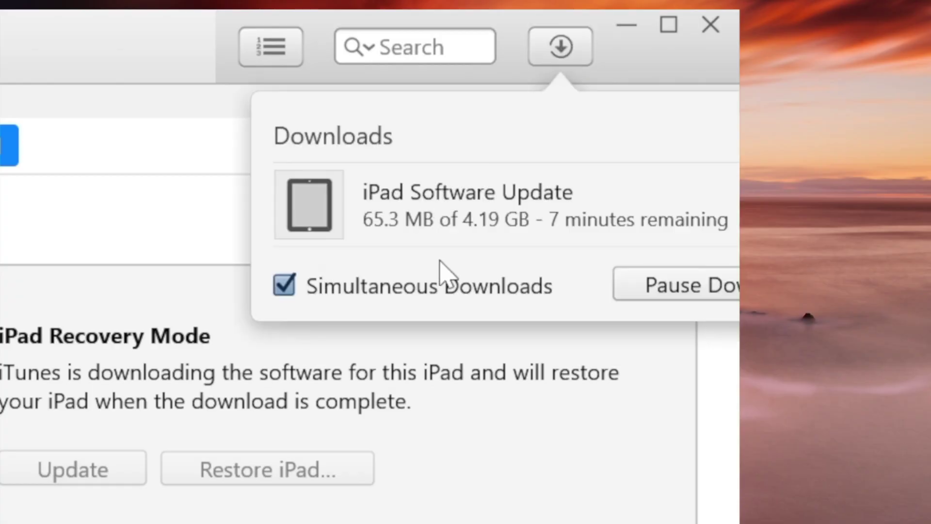